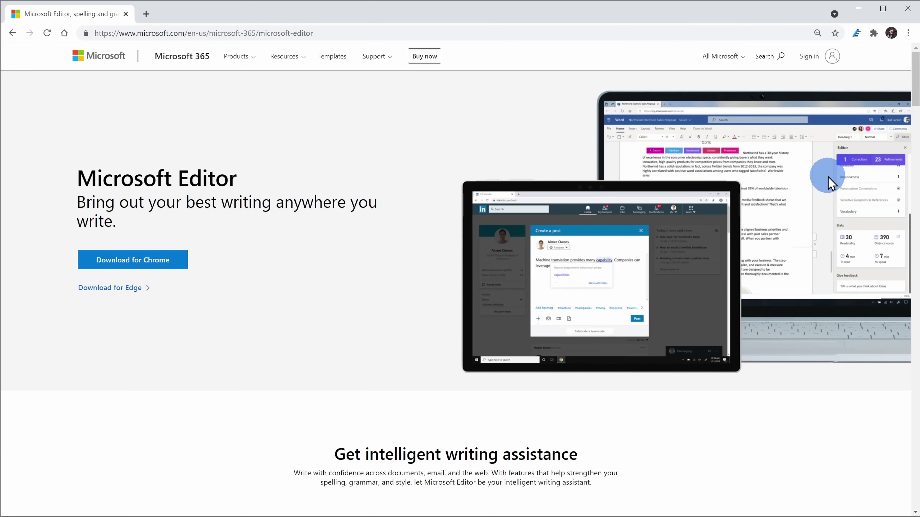
Step: Scroll the Microsoft Editor page down to the 'Get intelligent writing assistance' video banner
{"action": "scroll", "coordinate": [828, 177], "scroll_direction": "down", "scroll_amount": 10}
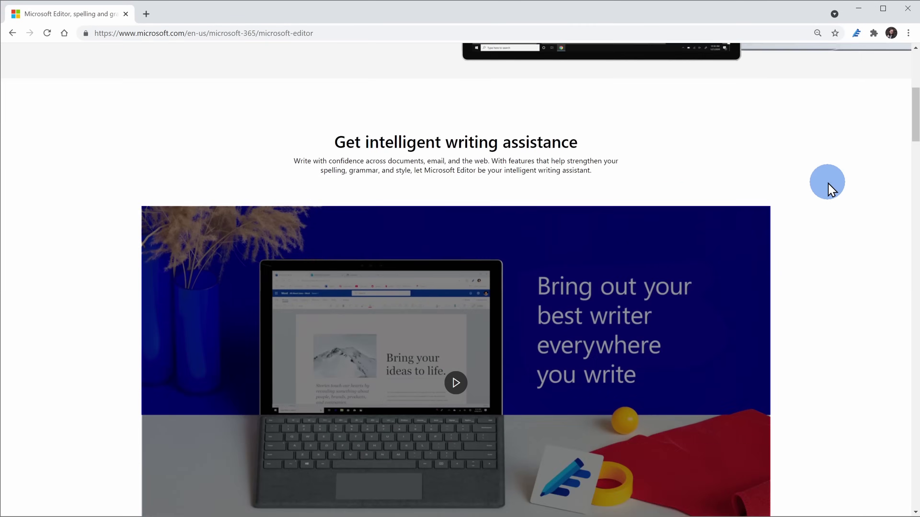
{"action": "scroll", "coordinate": [828, 187], "scroll_direction": "down", "scroll_amount": 13}
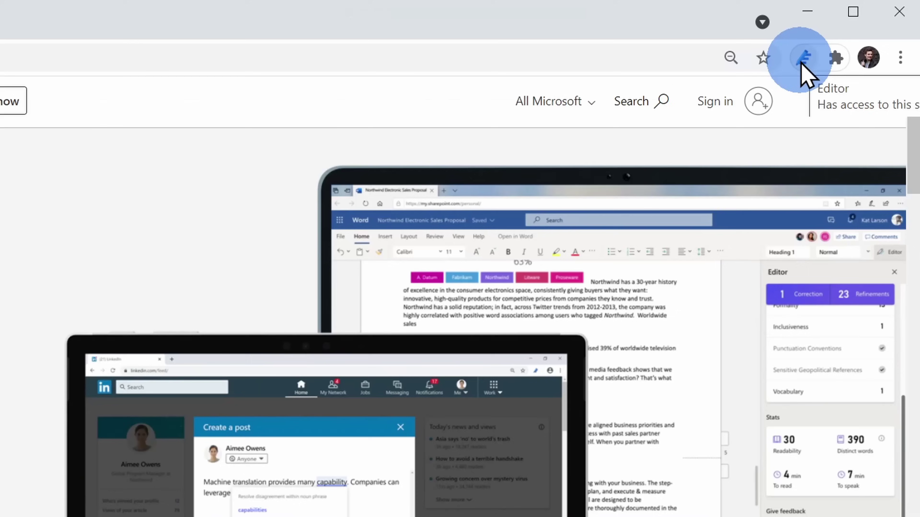
Step: Open the Microsoft Editor browser extension to reach its plan comparison
{"action": "left_click", "coordinate": [803, 58]}
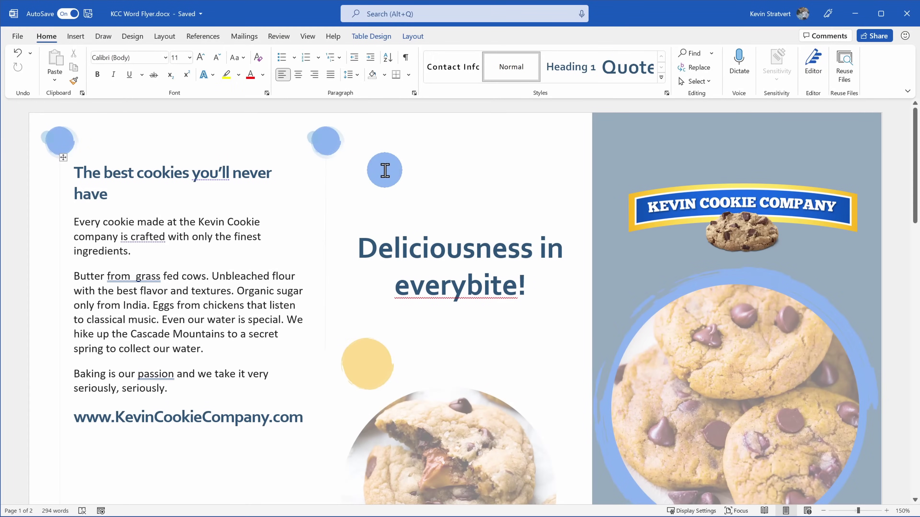
{"action": "scroll", "coordinate": [384, 171], "scroll_direction": "down", "scroll_amount": 12}
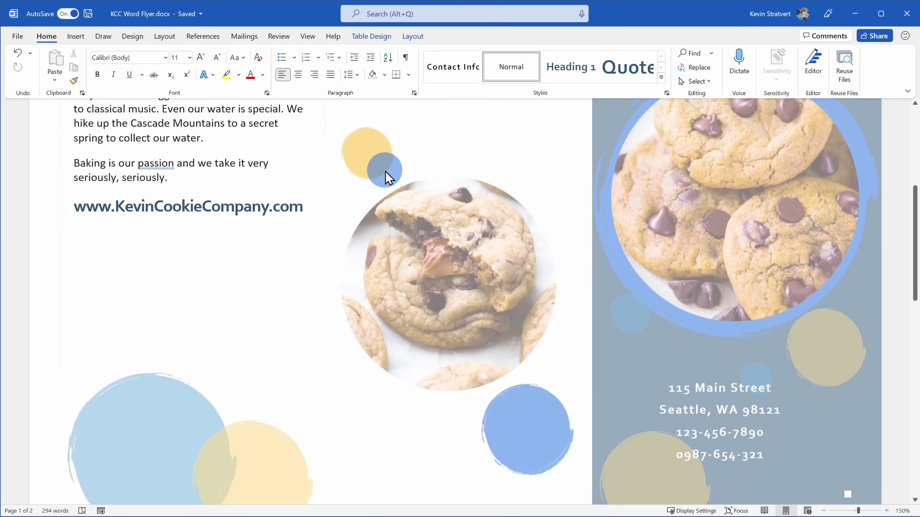
{"action": "scroll", "coordinate": [580, 223], "scroll_direction": "down", "scroll_amount": 12}
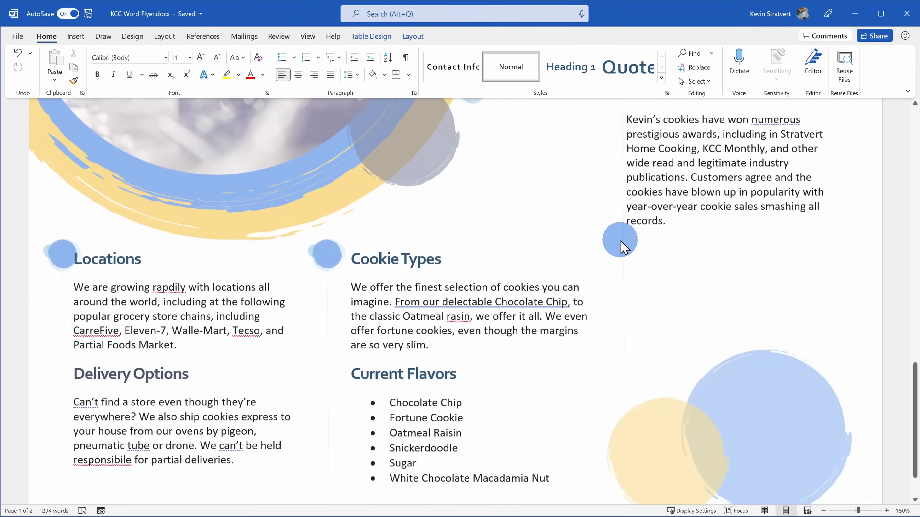
{"action": "scroll", "coordinate": [601, 251], "scroll_direction": "up", "scroll_amount": 15}
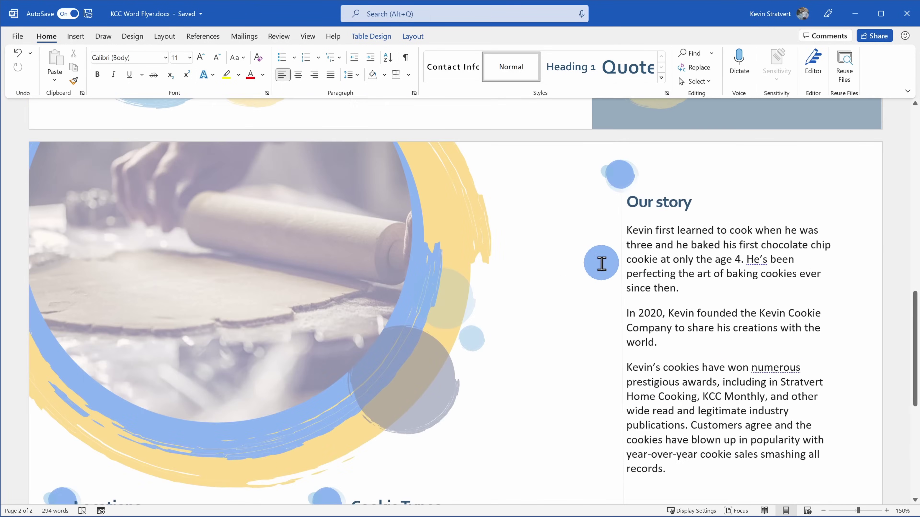
{"action": "scroll", "coordinate": [603, 270], "scroll_direction": "up", "scroll_amount": 3}
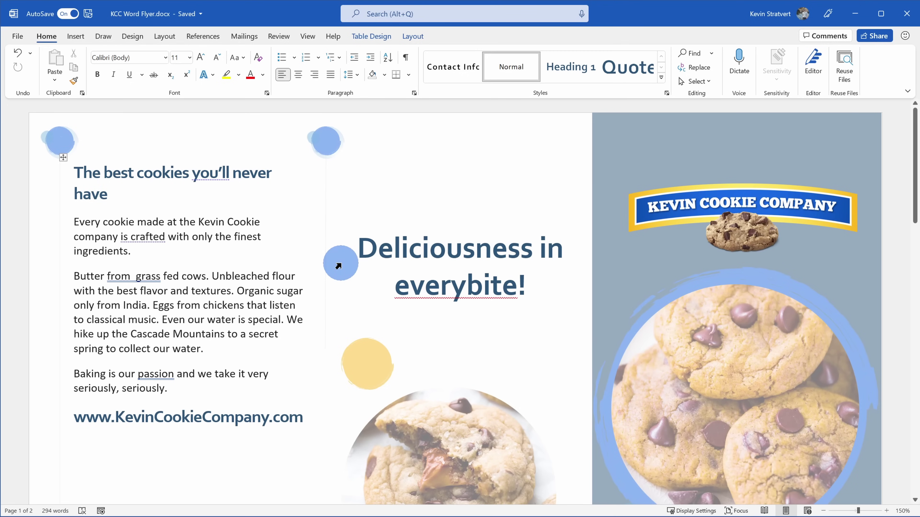
{"action": "scroll", "coordinate": [339, 266], "scroll_direction": "down", "scroll_amount": 1}
{"action": "scroll", "coordinate": [339, 262], "scroll_direction": "up", "scroll_amount": 1}
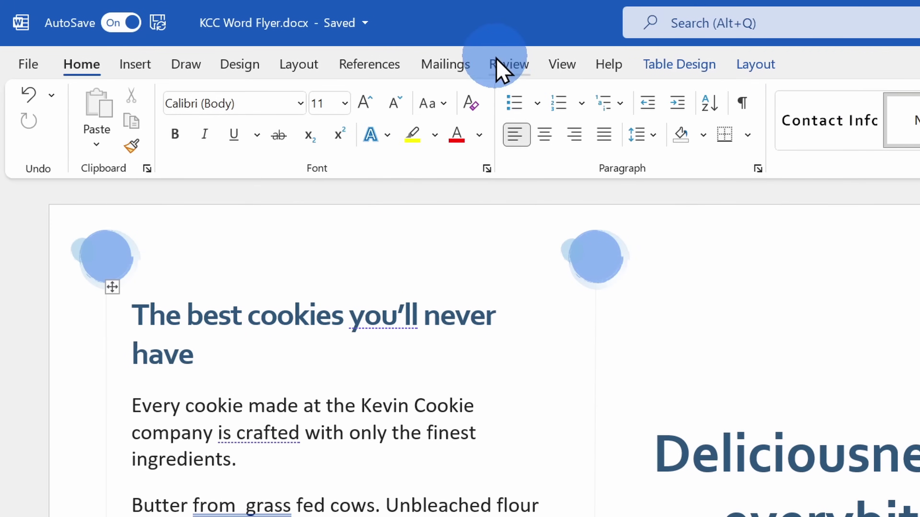
Step: On the Review tab, view Editor's formality suggestion for “you'll” and dismiss it unchanged
{"action": "left_click", "coordinate": [505, 65]}
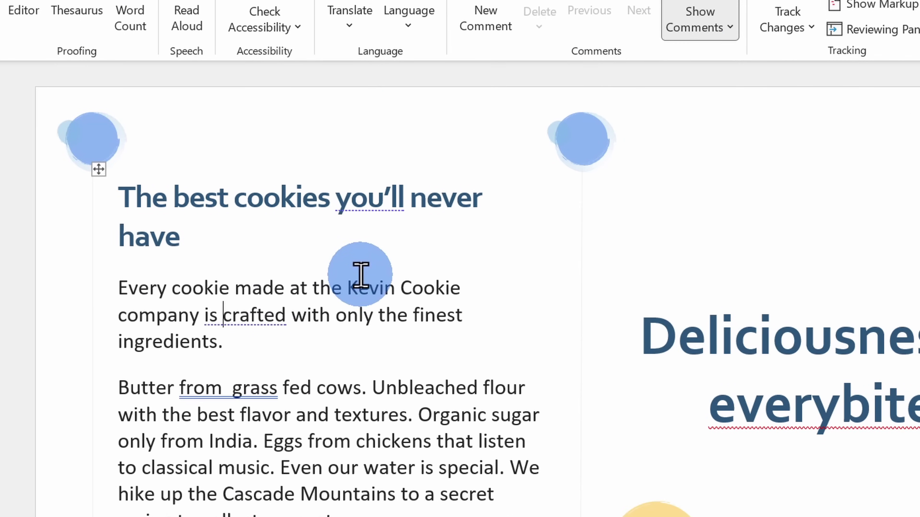
{"action": "right_click", "coordinate": [374, 190]}
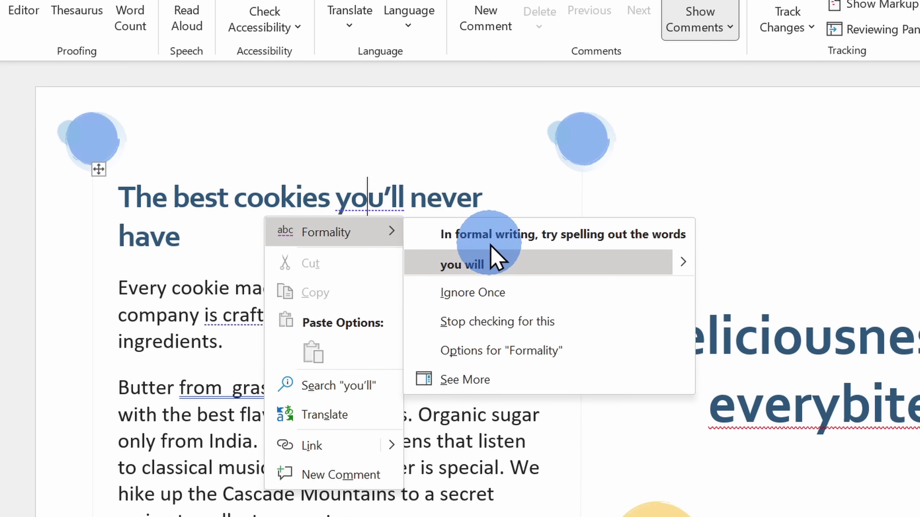
{"action": "key", "text": "Escape"}
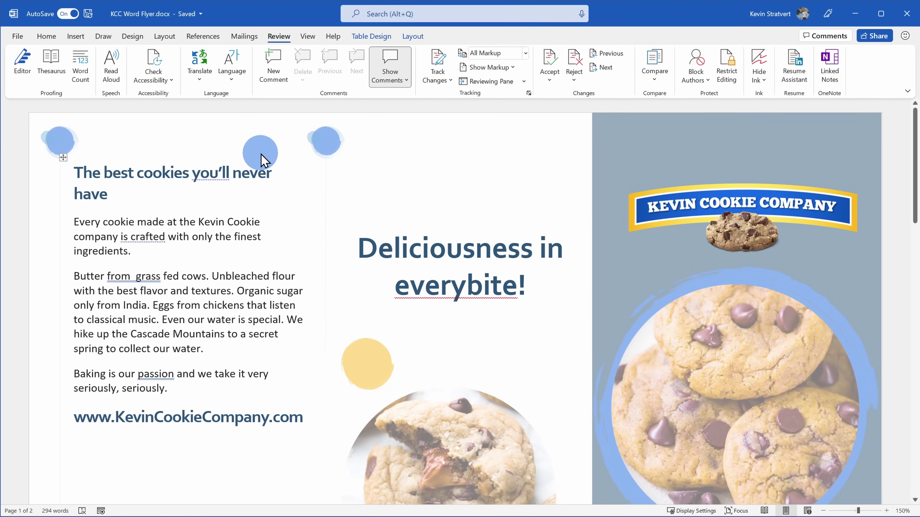
{"action": "key", "text": "F7"}
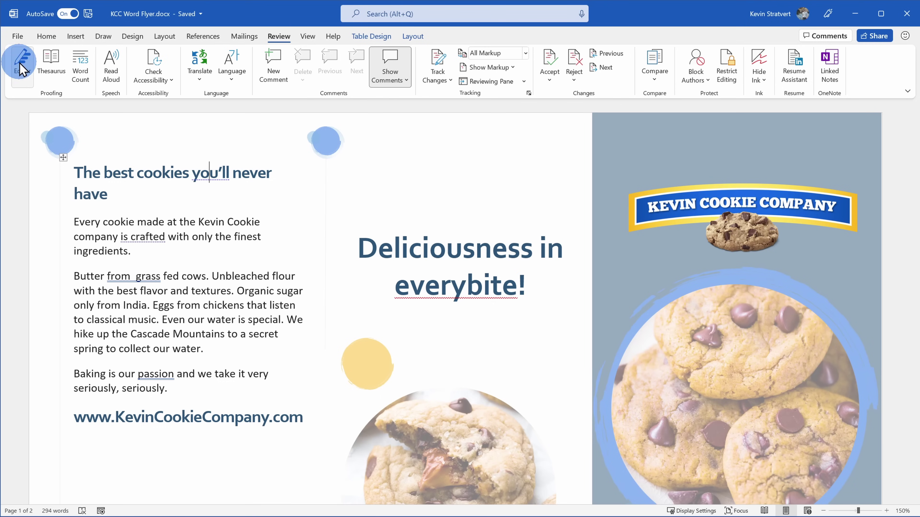
Step: Open Editor on the flyer and view its writing-style options, keeping Formal at 58%
{"action": "left_click", "coordinate": [17, 87]}
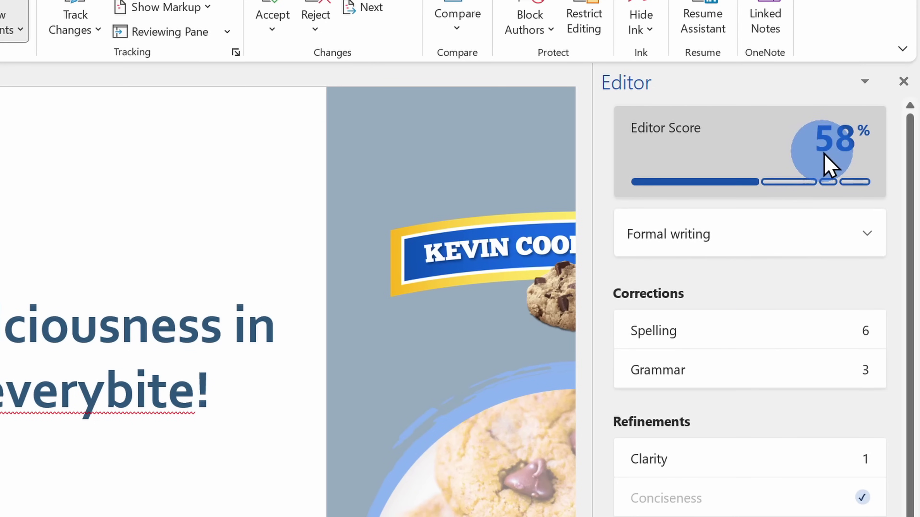
{"action": "mouse_move", "coordinate": [839, 165]}
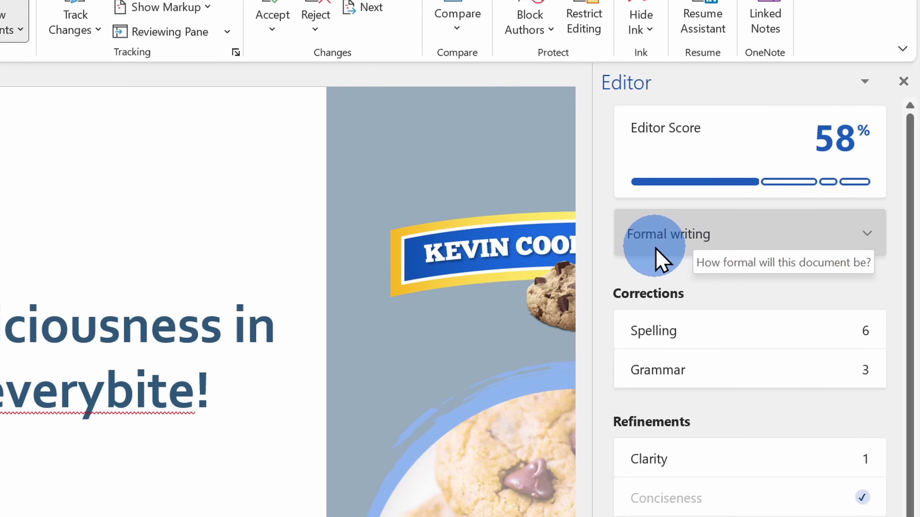
{"action": "left_click", "coordinate": [818, 247]}
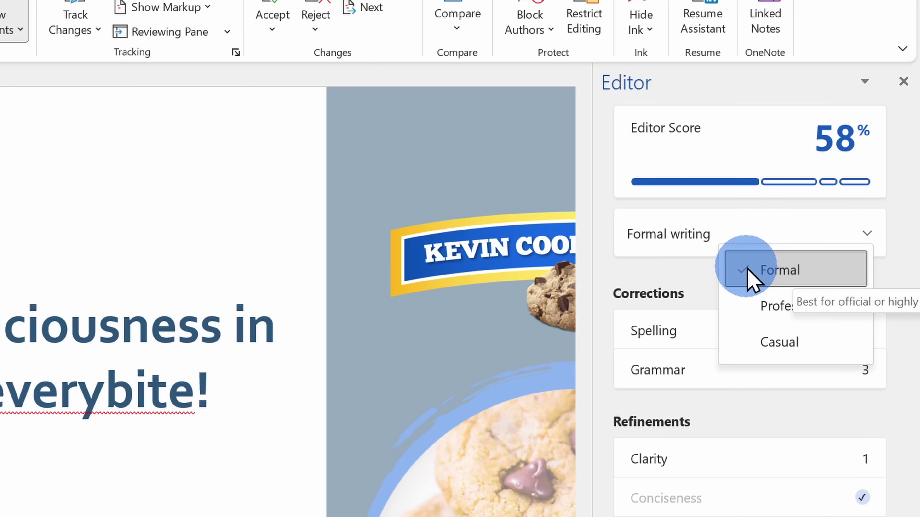
{"action": "left_click", "coordinate": [692, 279]}
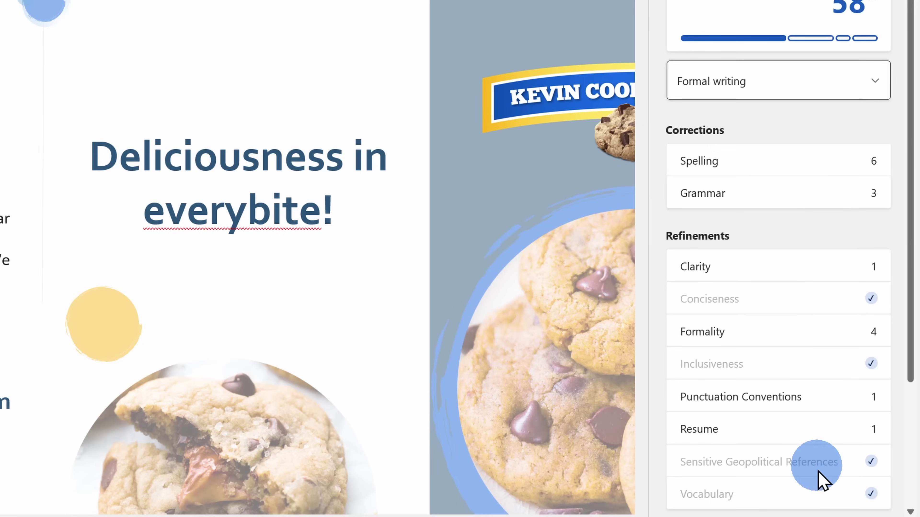
Step: Switch Editor's writing style to Casual (70%), then back to Formal
{"action": "left_click", "coordinate": [811, 92]}
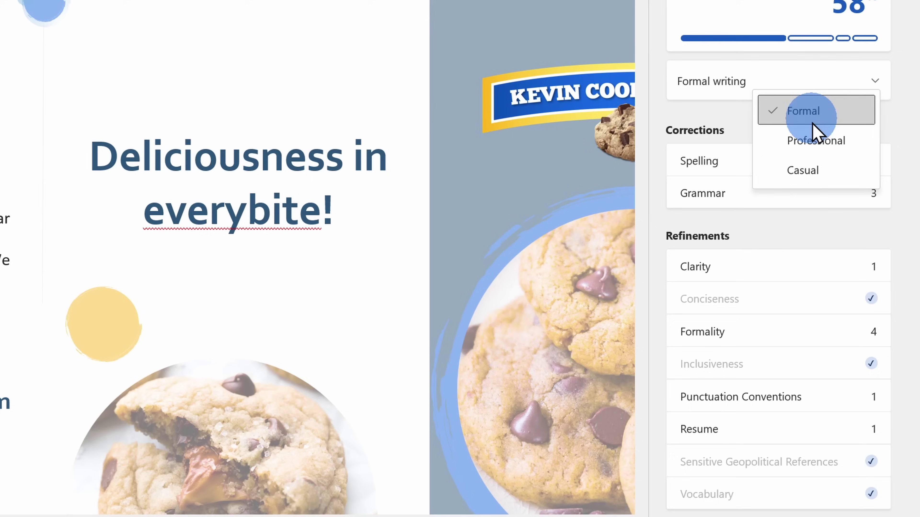
{"action": "left_click", "coordinate": [817, 172]}
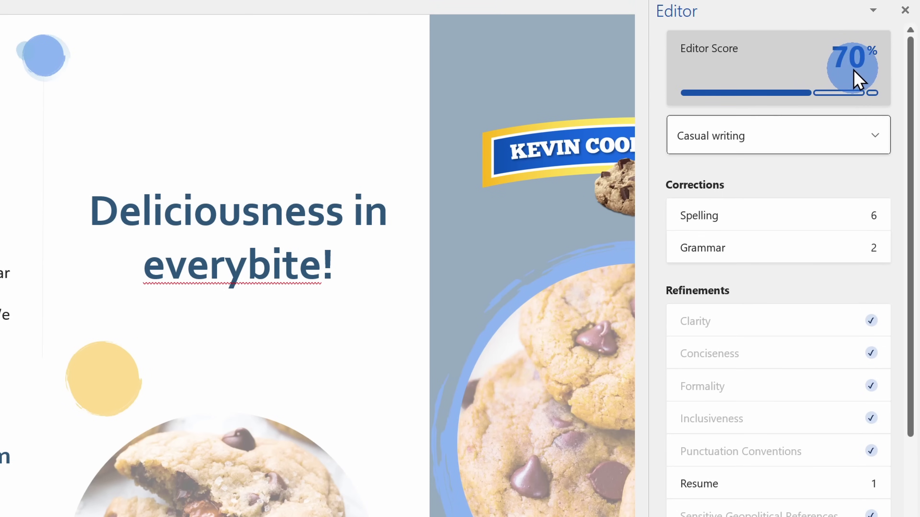
{"action": "mouse_move", "coordinate": [856, 38]}
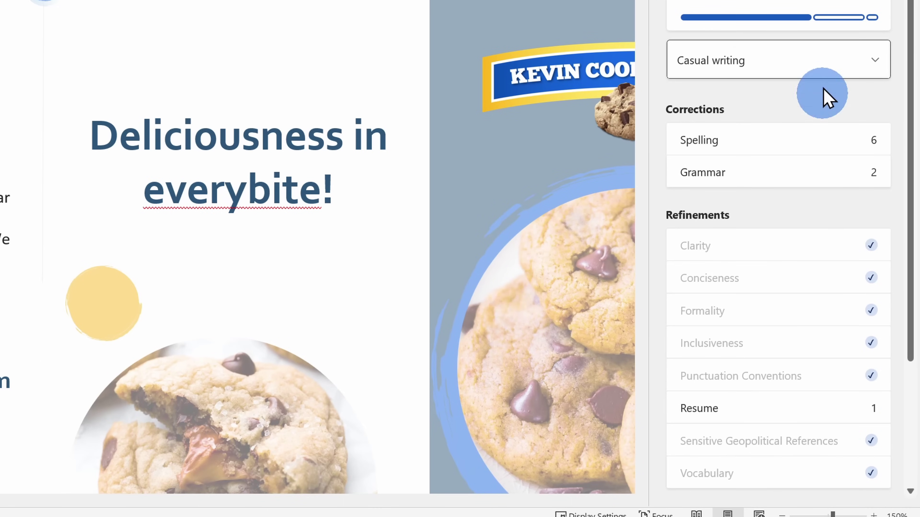
{"action": "left_click", "coordinate": [823, 66]}
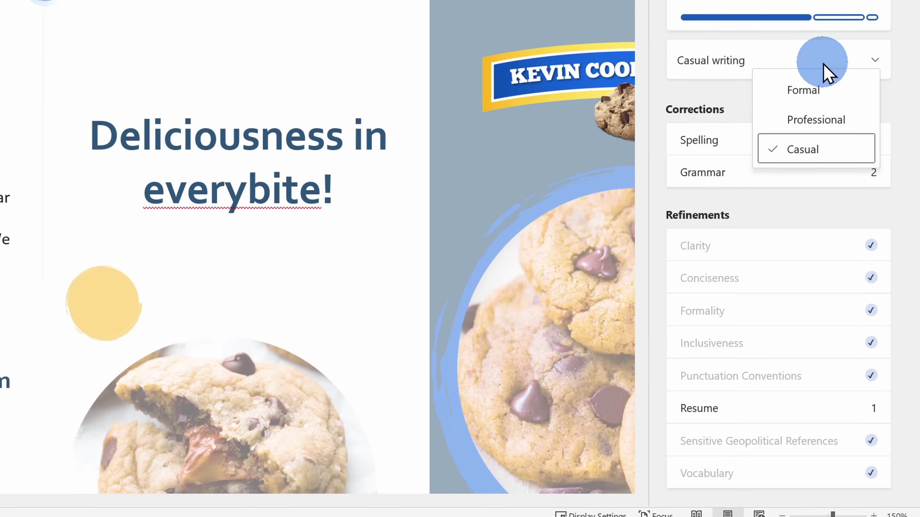
{"action": "left_click", "coordinate": [825, 92]}
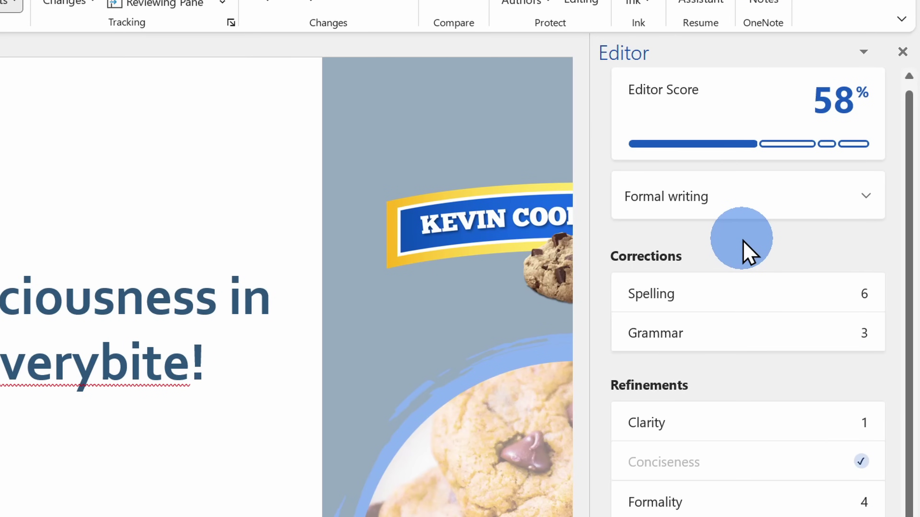
{"action": "mouse_move", "coordinate": [735, 109]}
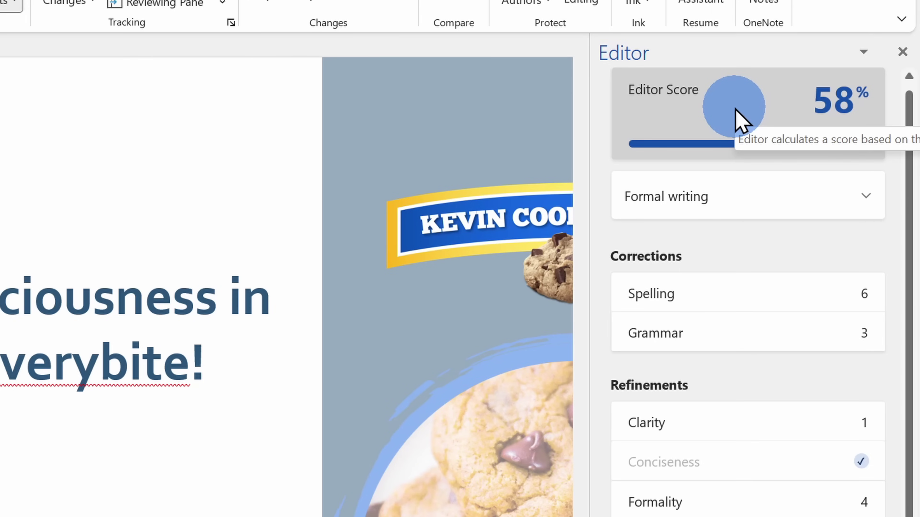
{"action": "left_click", "coordinate": [742, 103]}
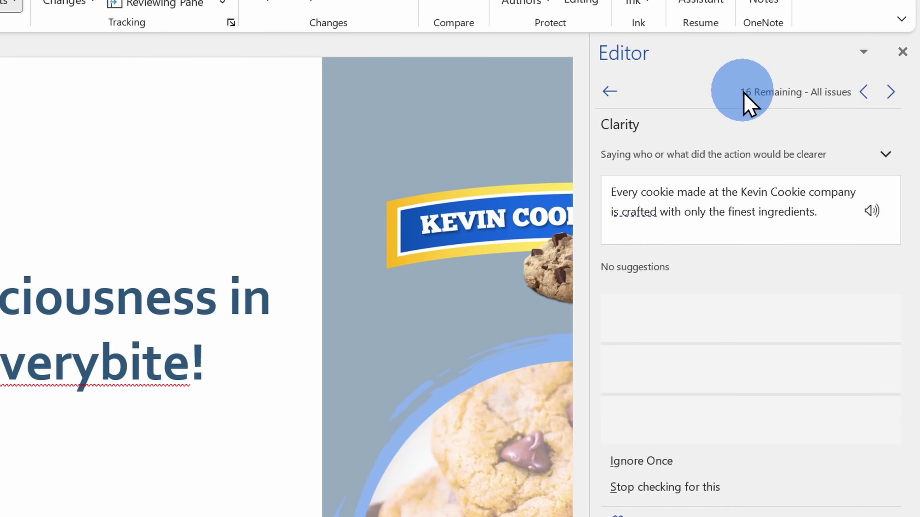
{"action": "left_click", "coordinate": [901, 99]}
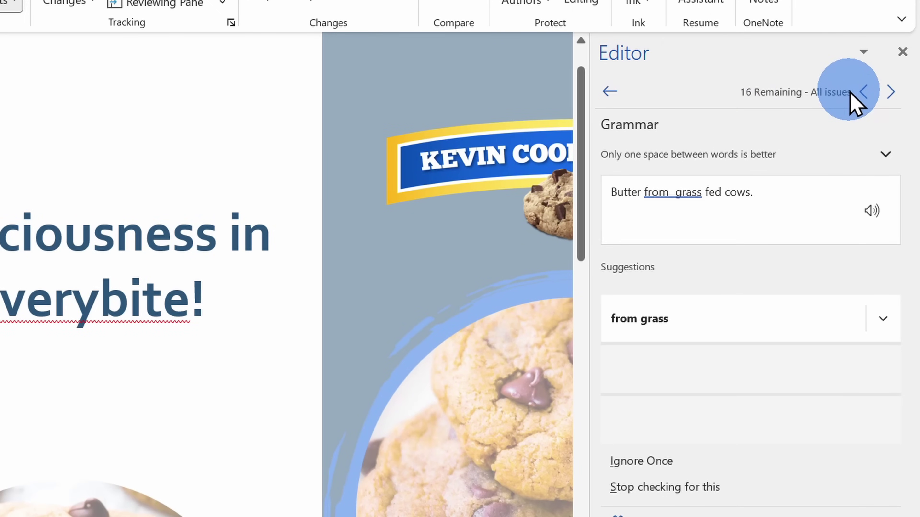
{"action": "left_click", "coordinate": [860, 92]}
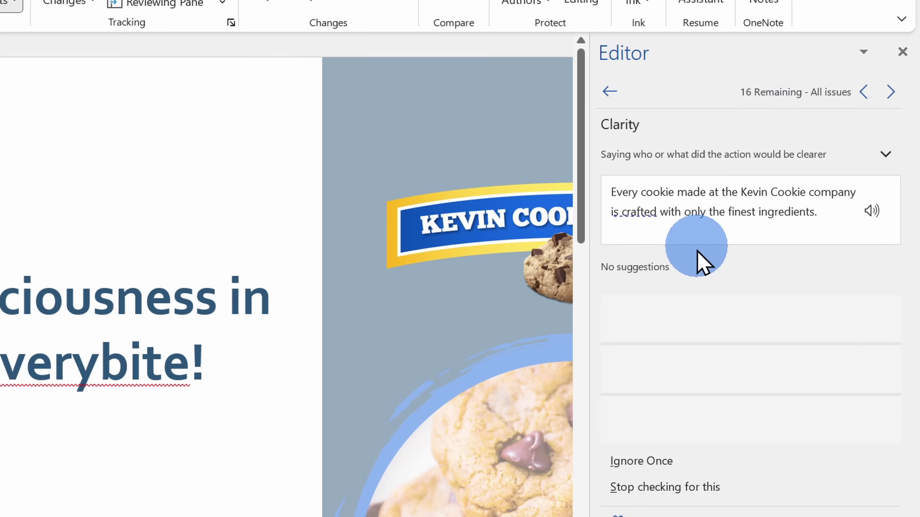
{"action": "left_click", "coordinate": [610, 92]}
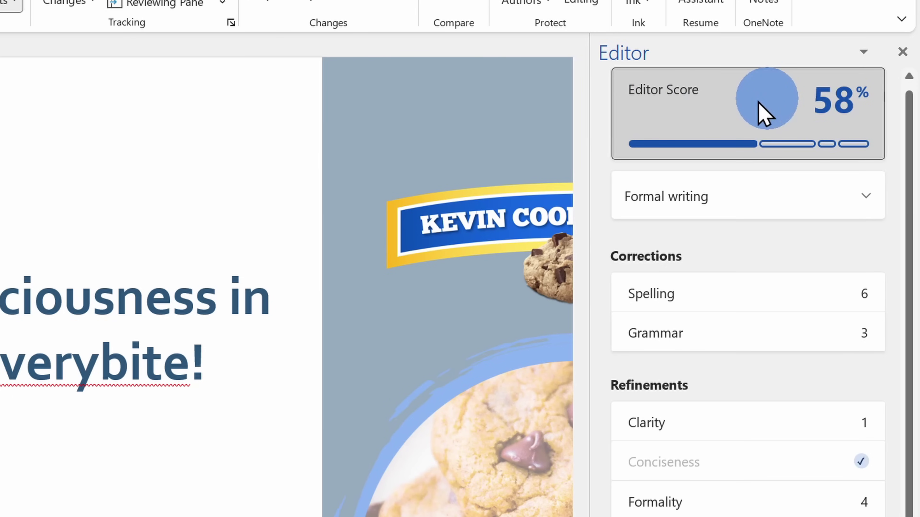
{"action": "mouse_move", "coordinate": [672, 96]}
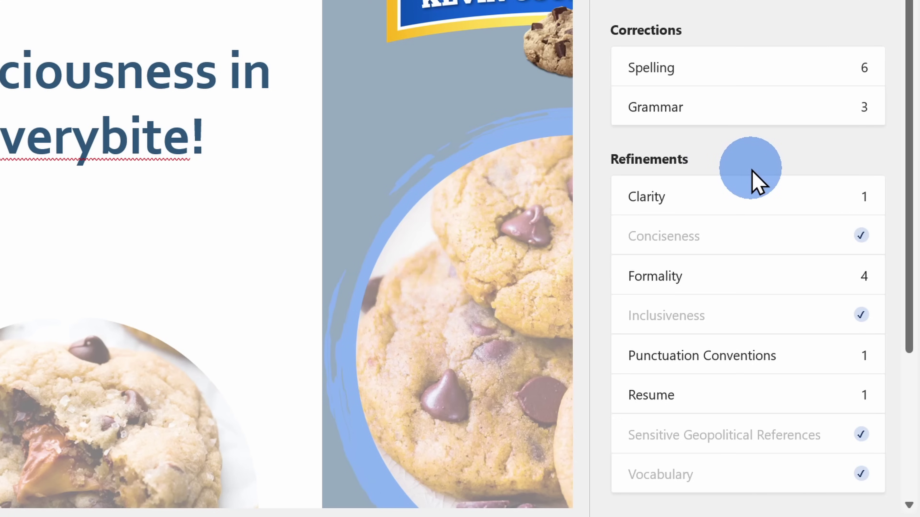
Step: Scroll the Editor pane down to the Refinements categories
{"action": "scroll", "coordinate": [716, 170], "scroll_direction": "down", "scroll_amount": 2}
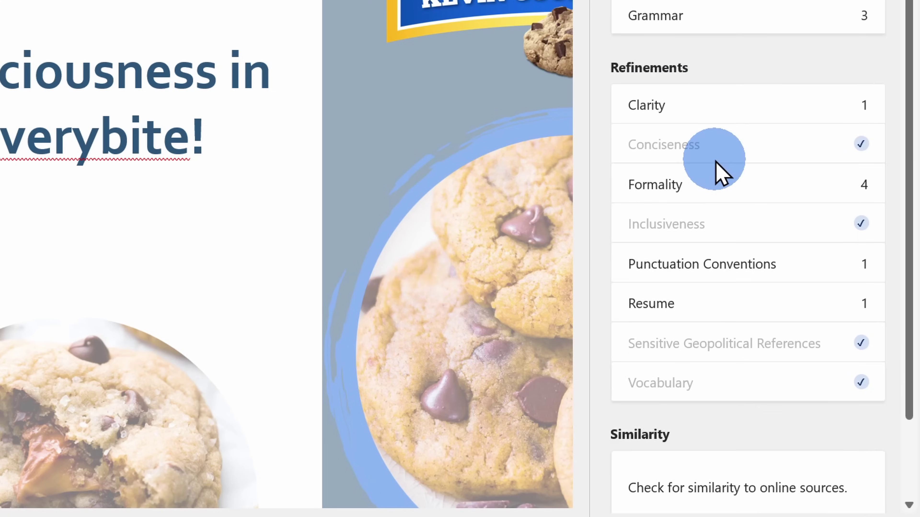
{"action": "scroll", "coordinate": [710, 167], "scroll_direction": "down", "scroll_amount": 1}
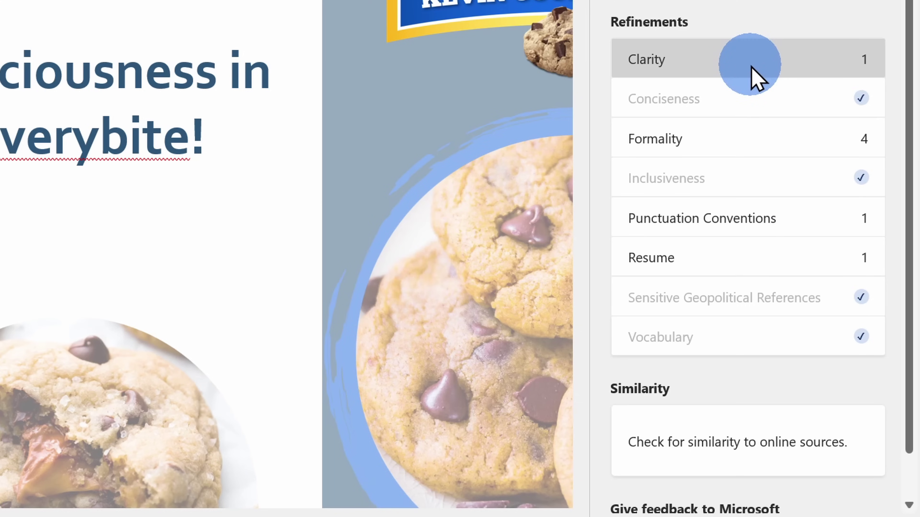
Step: Open the Clarity refinement showing the passive-voice flag on 'is crafted'
{"action": "left_click", "coordinate": [754, 78]}
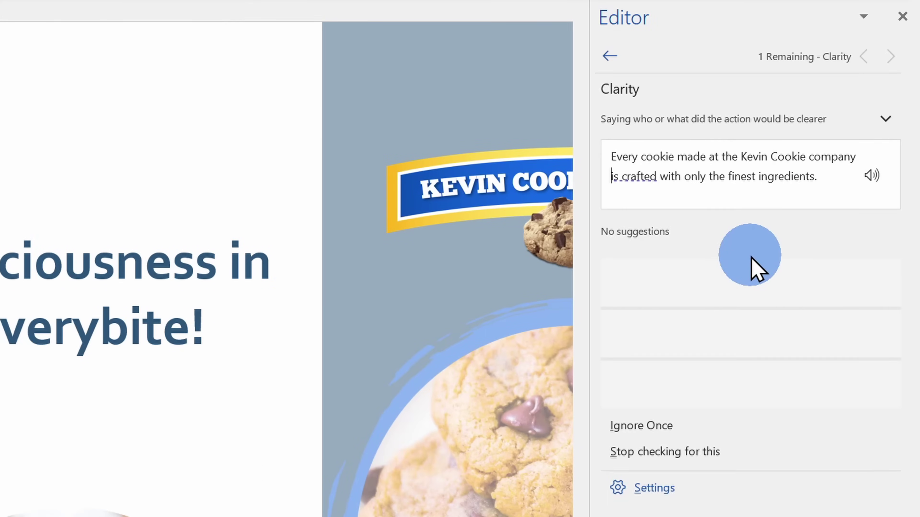
{"action": "left_click", "coordinate": [640, 198]}
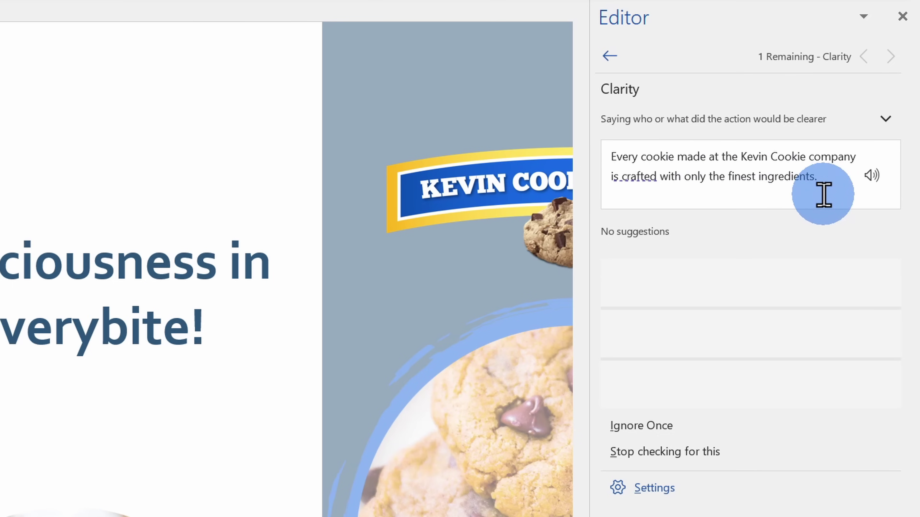
Step: Return to the Editor overview and open the Resume refinement flagging 'numerous'
{"action": "left_click", "coordinate": [609, 55]}
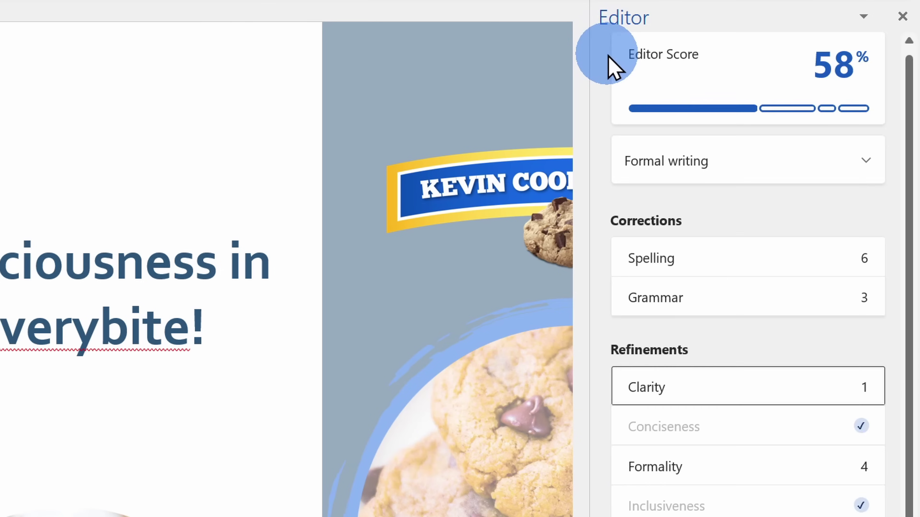
{"action": "scroll", "coordinate": [743, 293], "scroll_direction": "down", "scroll_amount": 2}
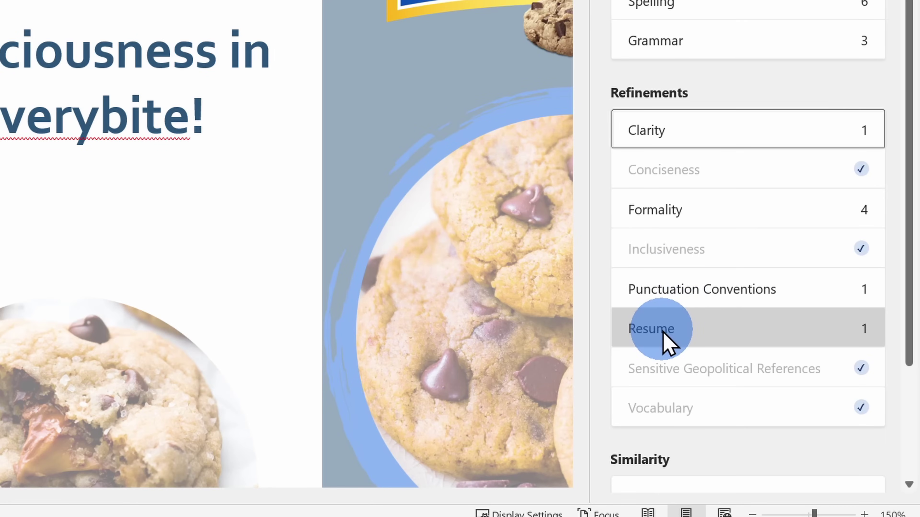
{"action": "left_click", "coordinate": [663, 332]}
{"action": "left_click", "coordinate": [631, 197]}
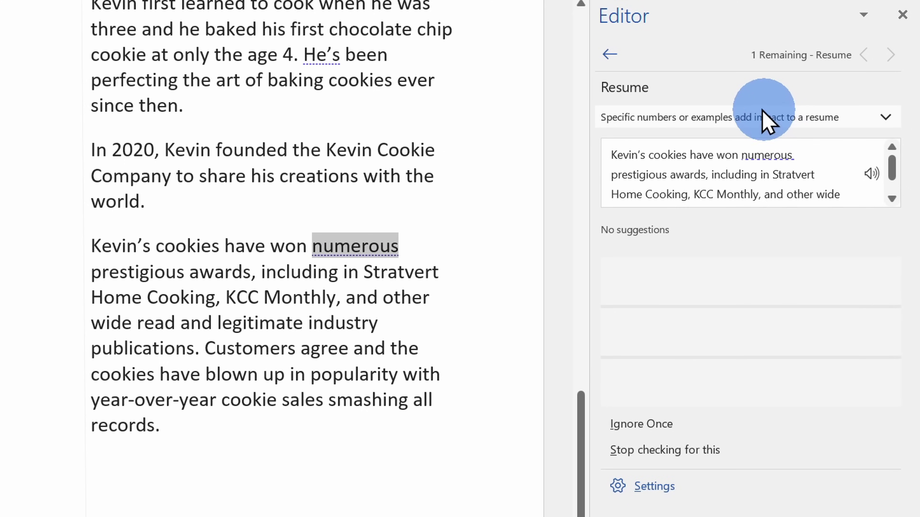
Step: Run the online similarity check (18% similar) and open the matching passages with their sources
{"action": "left_click", "coordinate": [608, 55]}
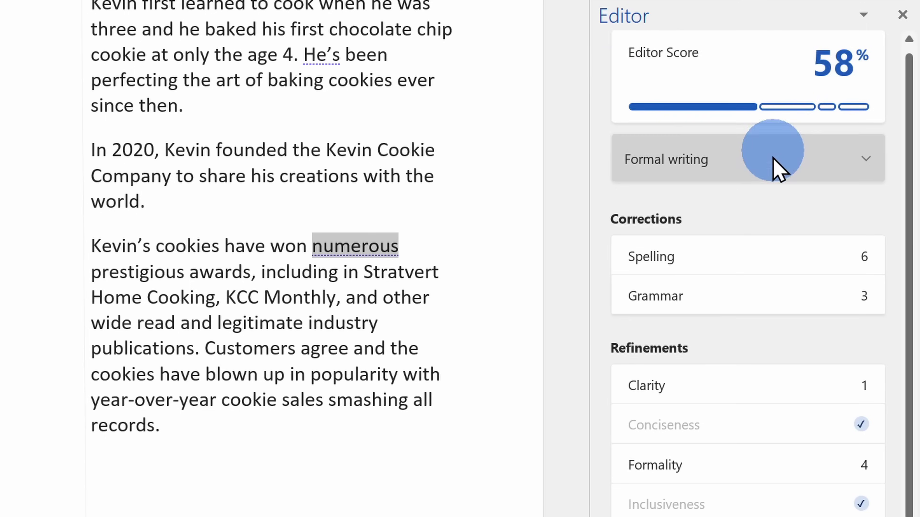
{"action": "scroll", "coordinate": [775, 174], "scroll_direction": "down", "scroll_amount": 5}
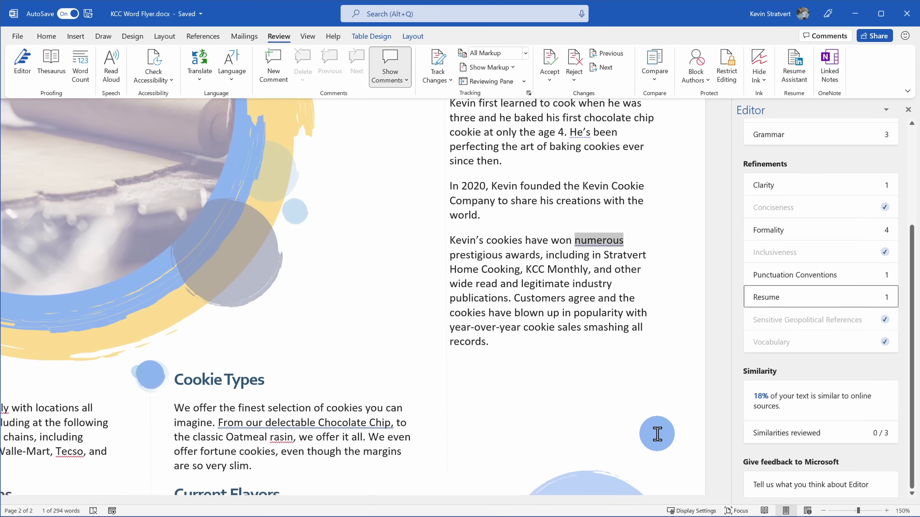
{"action": "left_click", "coordinate": [774, 409]}
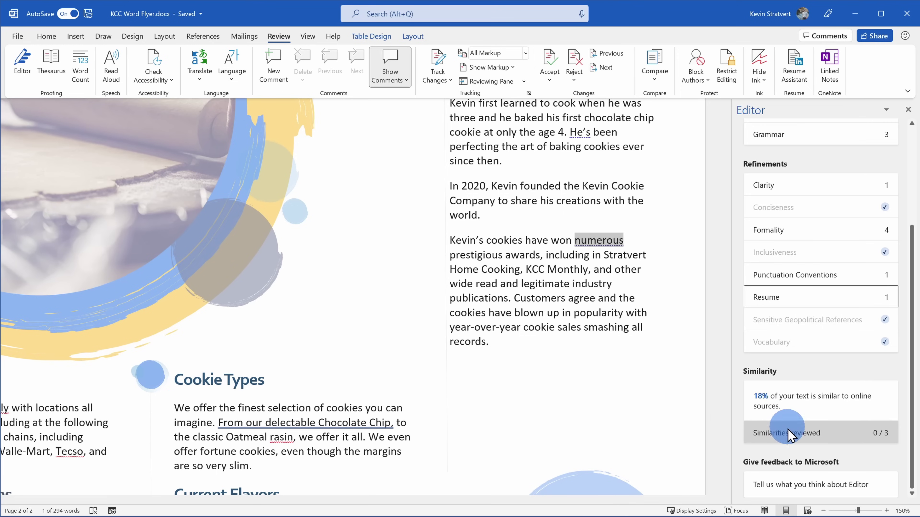
{"action": "left_click", "coordinate": [820, 434]}
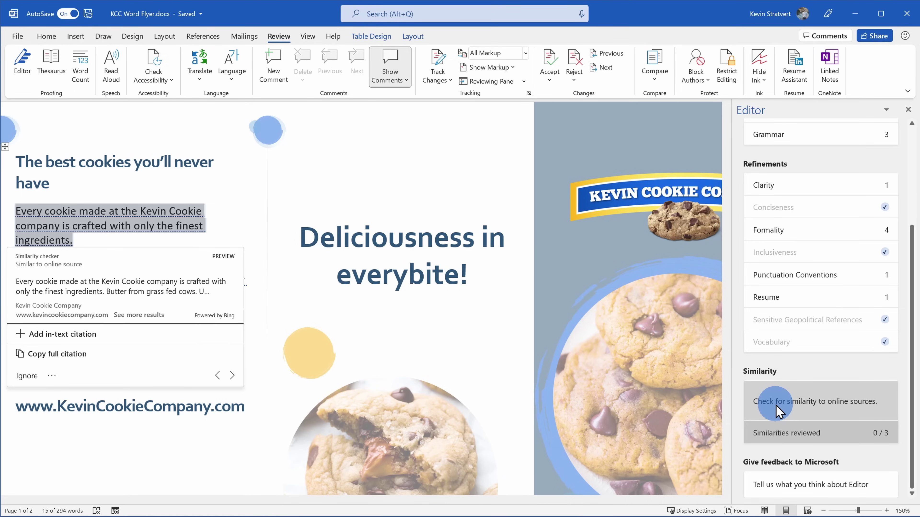
{"action": "left_click", "coordinate": [777, 412]}
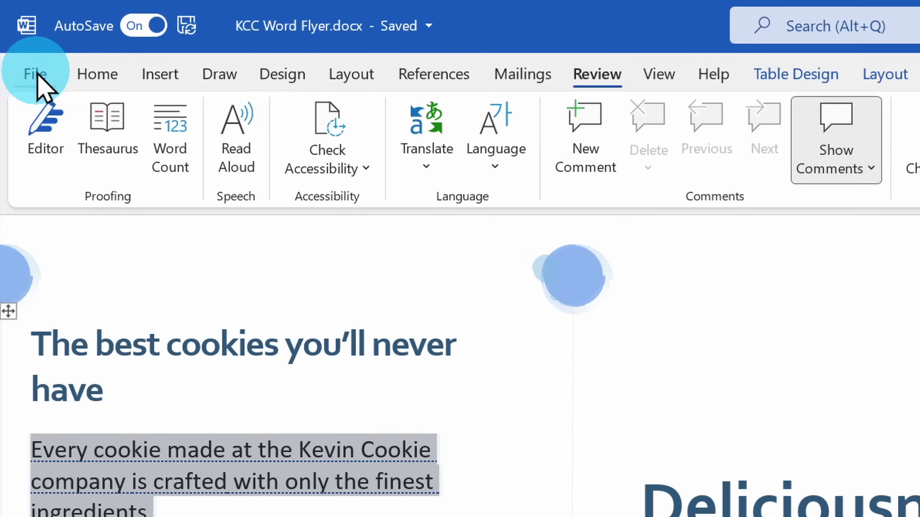
Step: In Word Options' Proofing page, keep the Grammar & Refinements writing style and open its settings
{"action": "left_click", "coordinate": [35, 75]}
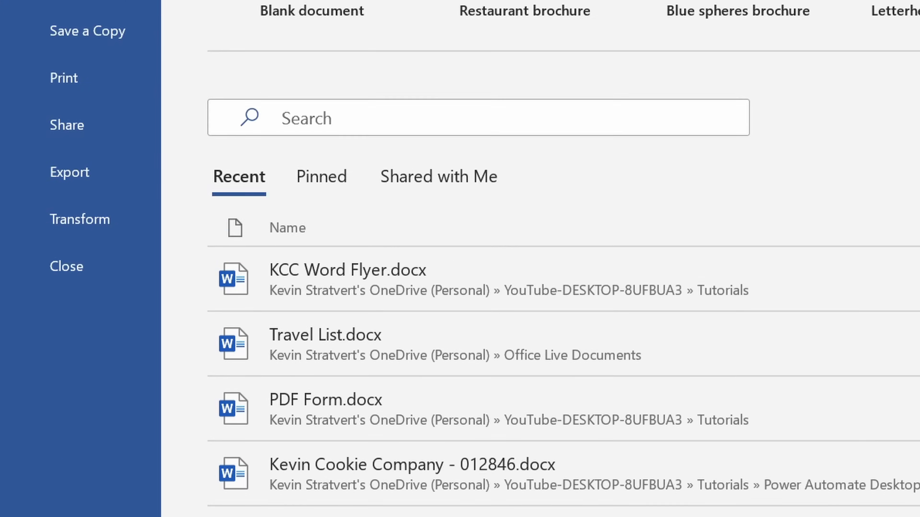
{"action": "left_click", "coordinate": [106, 478]}
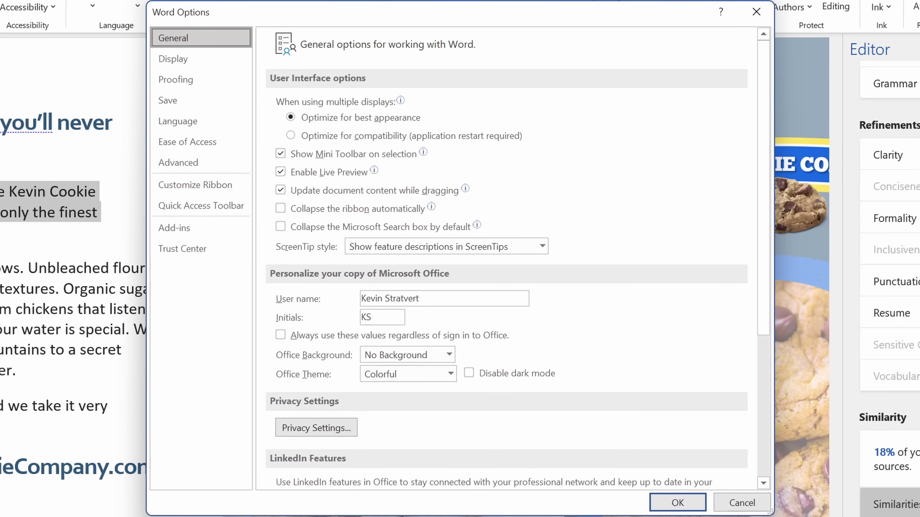
{"action": "left_click", "coordinate": [231, 48]}
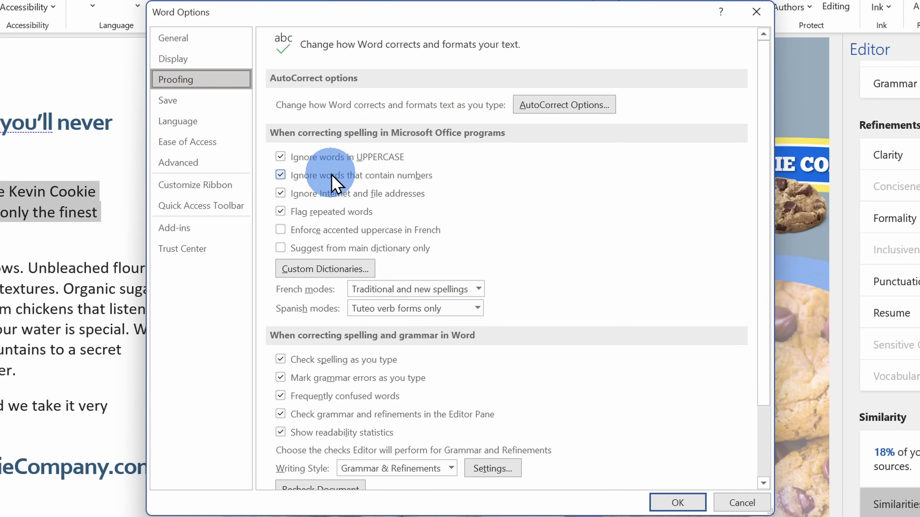
{"action": "scroll", "coordinate": [331, 181], "scroll_direction": "down", "scroll_amount": 5}
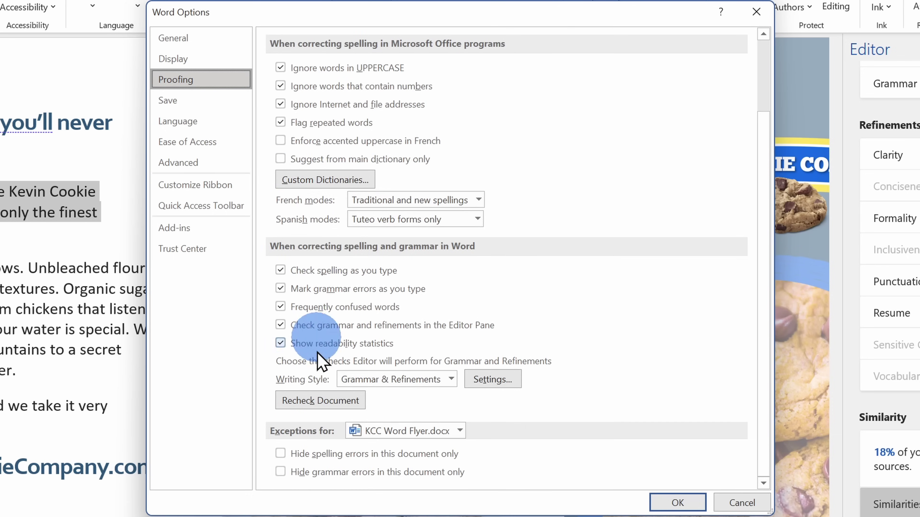
{"action": "left_click", "coordinate": [422, 382]}
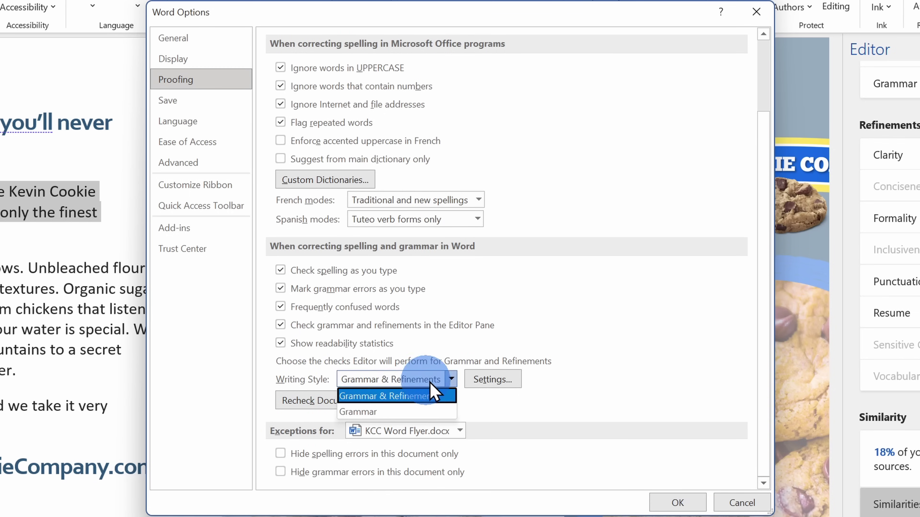
{"action": "left_click", "coordinate": [392, 396]}
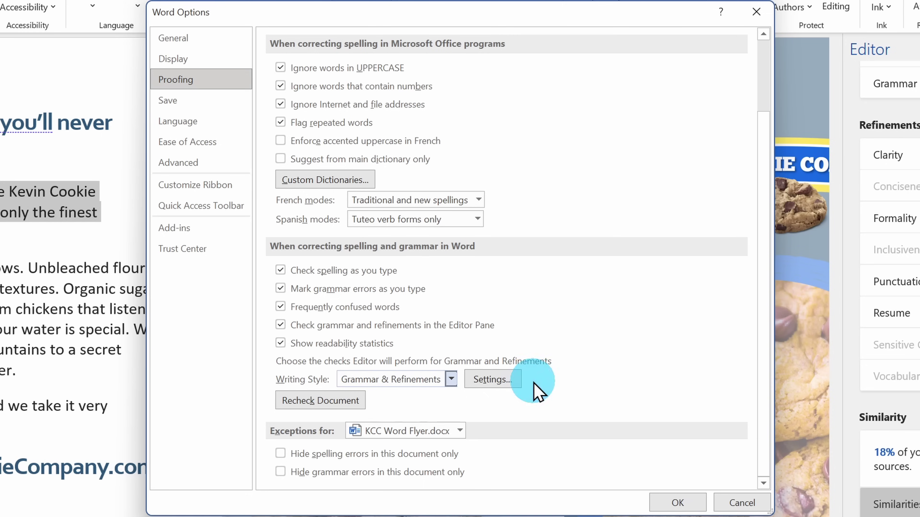
{"action": "left_click", "coordinate": [488, 378]}
Step: Scroll through the Grammar Settings list of grammar and refinement checks
{"action": "scroll", "coordinate": [456, 341], "scroll_direction": "up", "scroll_amount": 10}
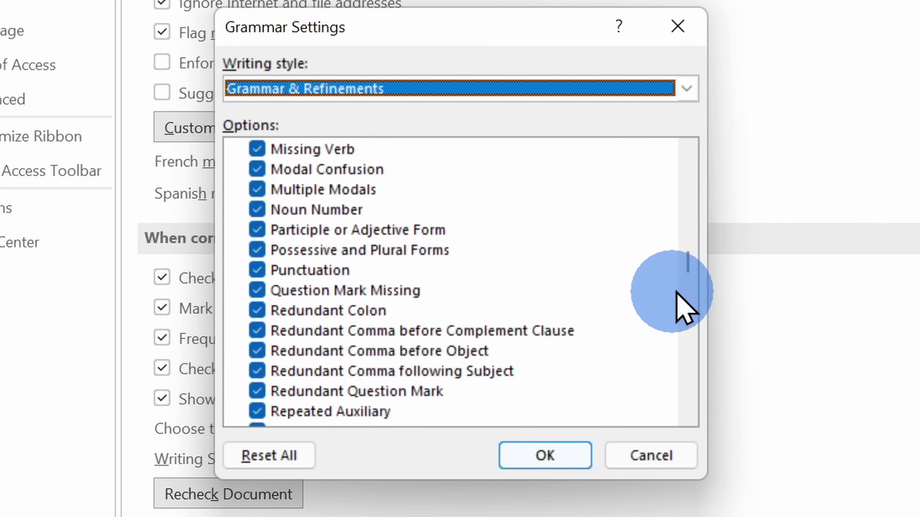
{"action": "left_click_drag", "start_coordinate": [596, 280], "coordinate": [597, 245]}
{"action": "left_click_drag", "start_coordinate": [688, 235], "coordinate": [688, 156]}
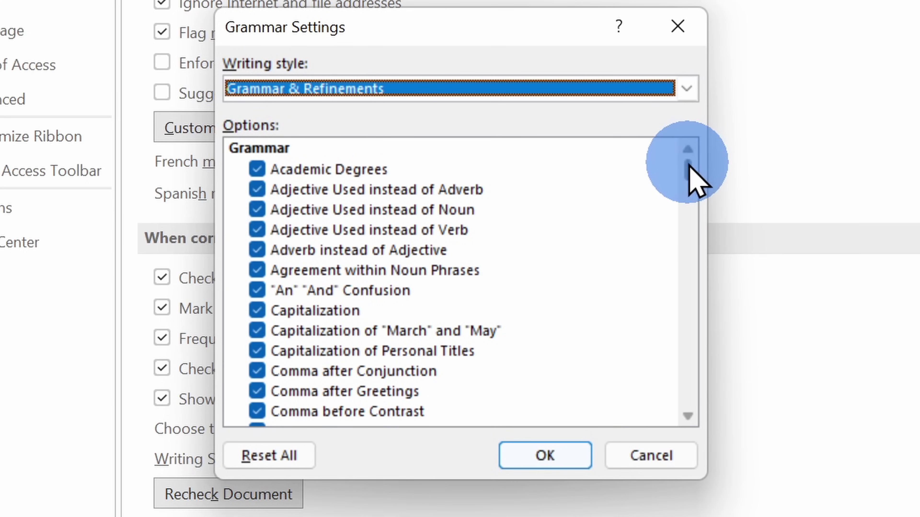
{"action": "left_click_drag", "start_coordinate": [688, 165], "coordinate": [730, 366]}
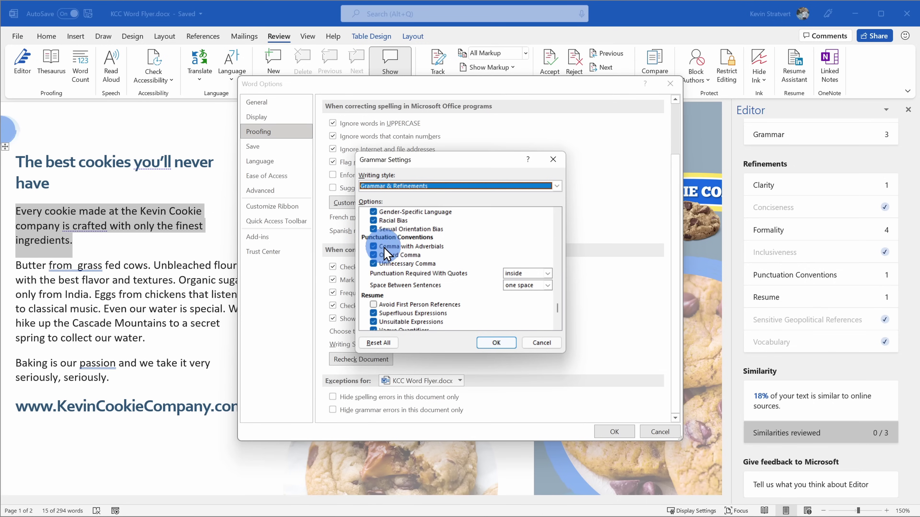
{"action": "scroll", "coordinate": [381, 288], "scroll_direction": "down", "scroll_amount": 5}
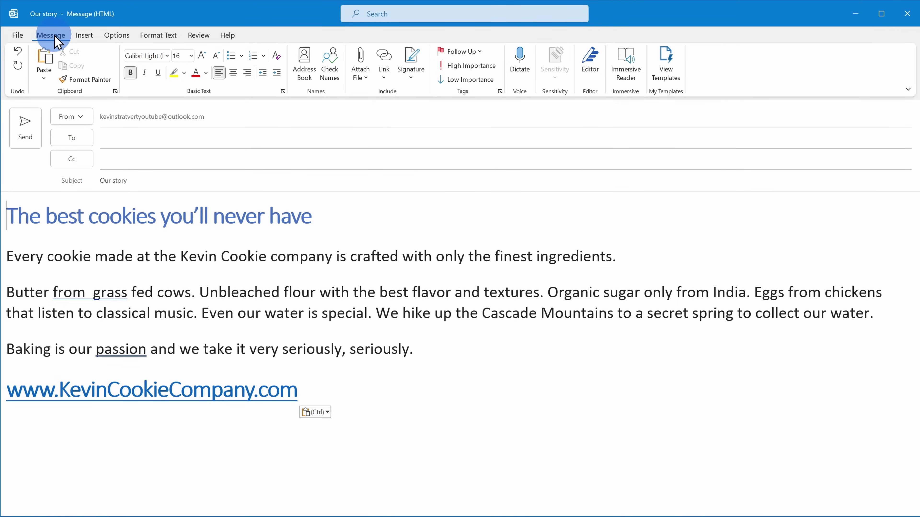
Step: Run Editor on the 'Our story' Outlook draft and open its 2 grammar suggestions
{"action": "left_click", "coordinate": [360, 64]}
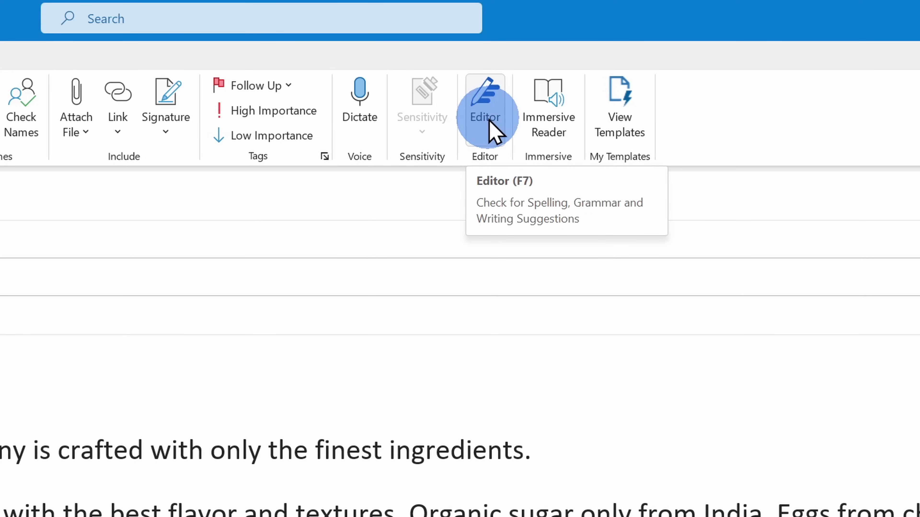
{"action": "left_click", "coordinate": [492, 128]}
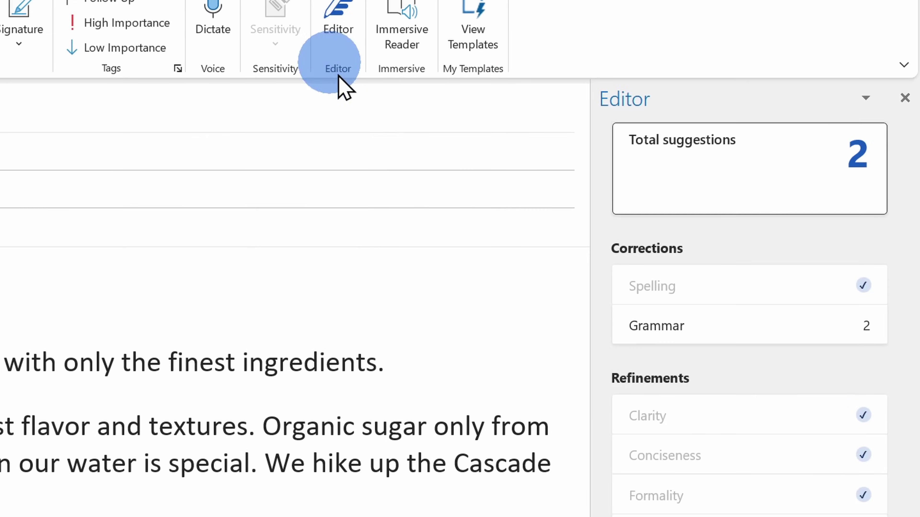
{"action": "left_click", "coordinate": [885, 269]}
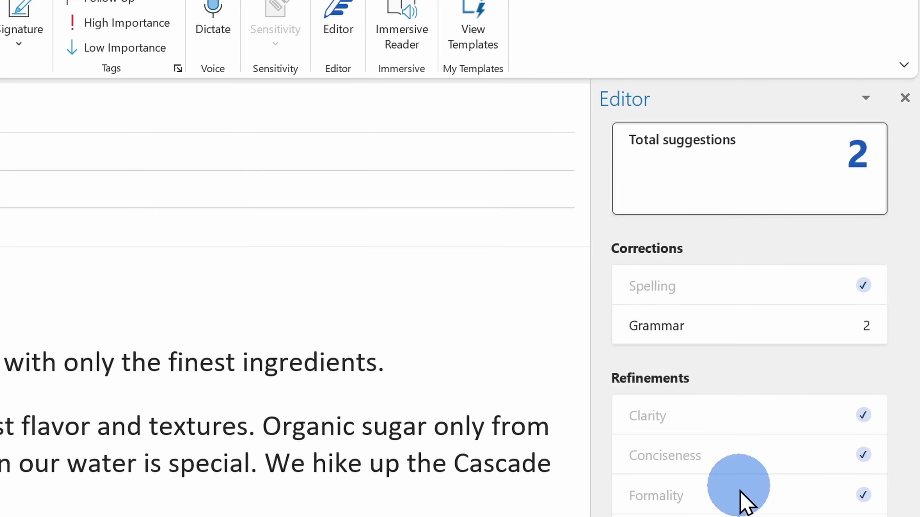
{"action": "left_click", "coordinate": [756, 201]}
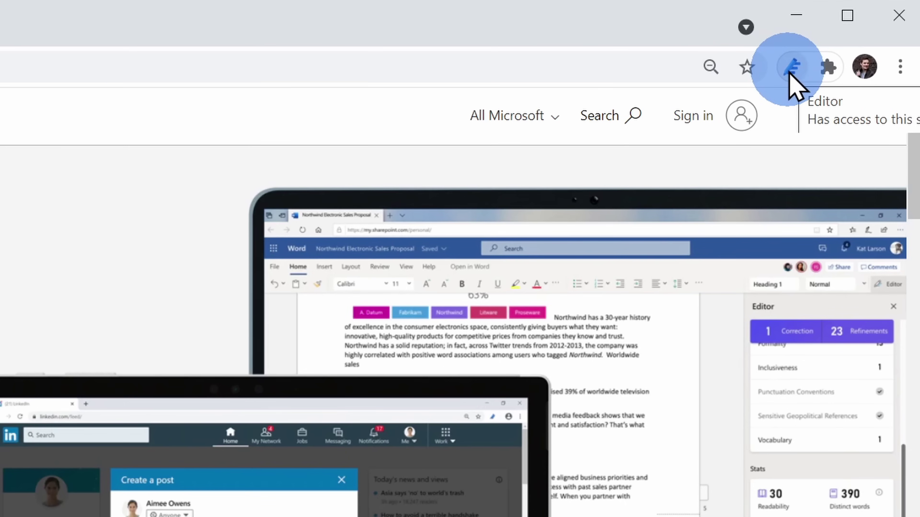
Step: Open the Microsoft Editor Chrome extension's full settings page with spelling, grammar and refinements enabled
{"action": "left_click", "coordinate": [792, 67]}
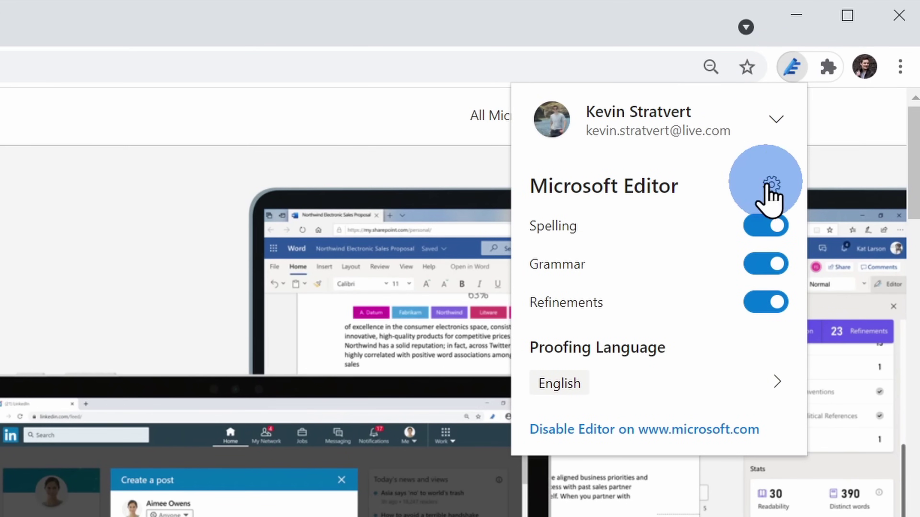
{"action": "left_click", "coordinate": [760, 235]}
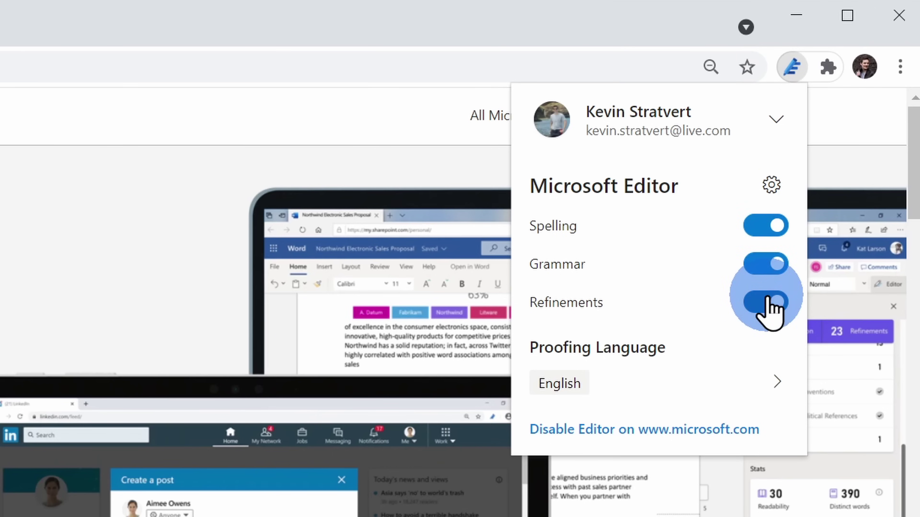
{"action": "left_click", "coordinate": [772, 187]}
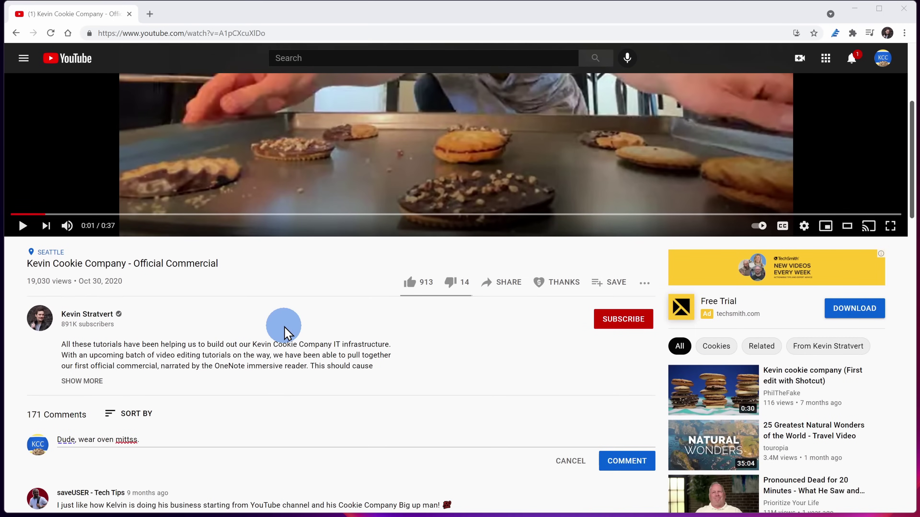
Step: Correct 'mittss' to 'Mitts' in the YouTube comment and view Man/Person alternatives for 'Dude'
{"action": "double_click", "coordinate": [65, 440]}
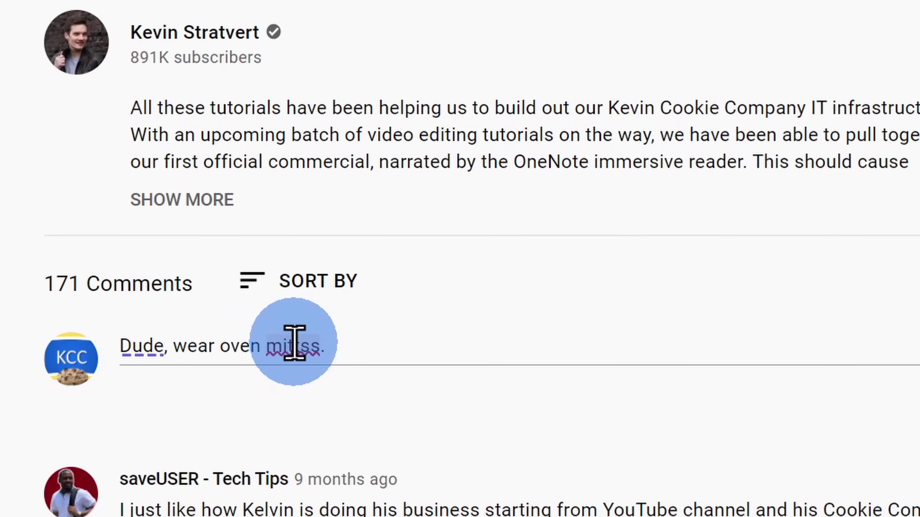
{"action": "left_click", "coordinate": [285, 347]}
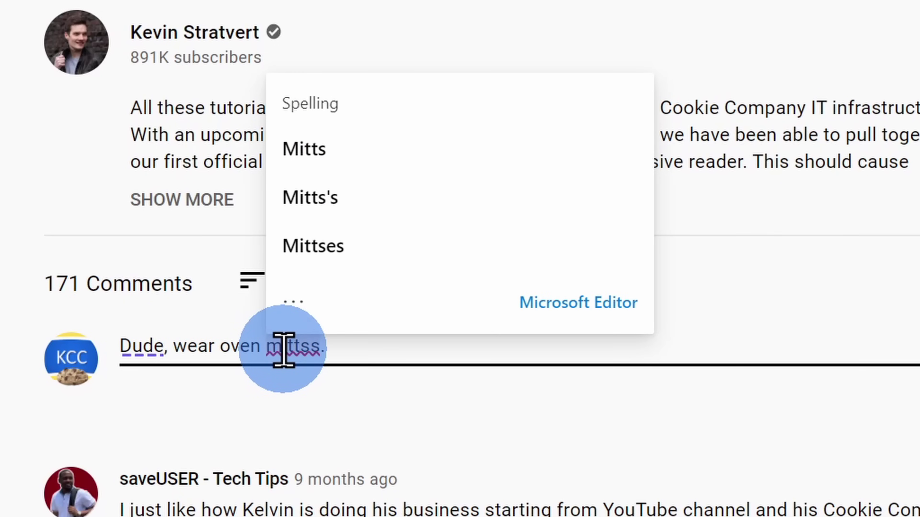
{"action": "left_click", "coordinate": [330, 176]}
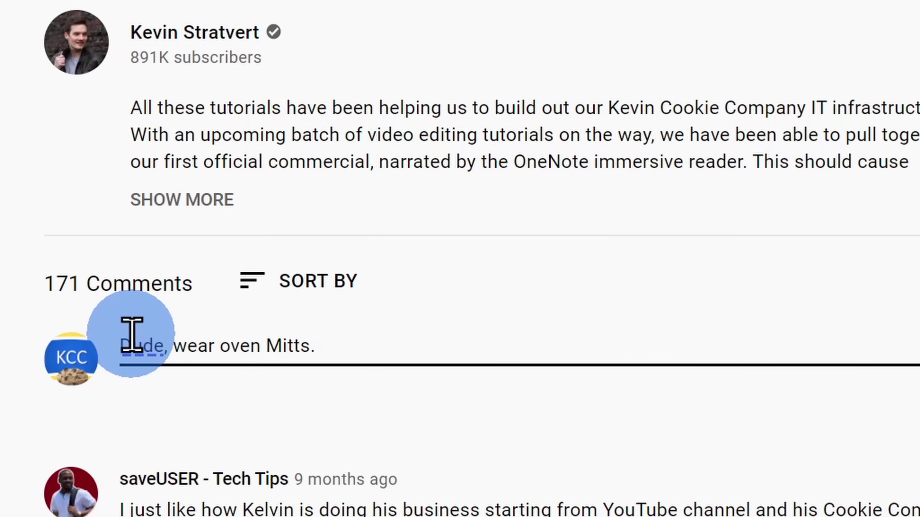
{"action": "left_click", "coordinate": [137, 342]}
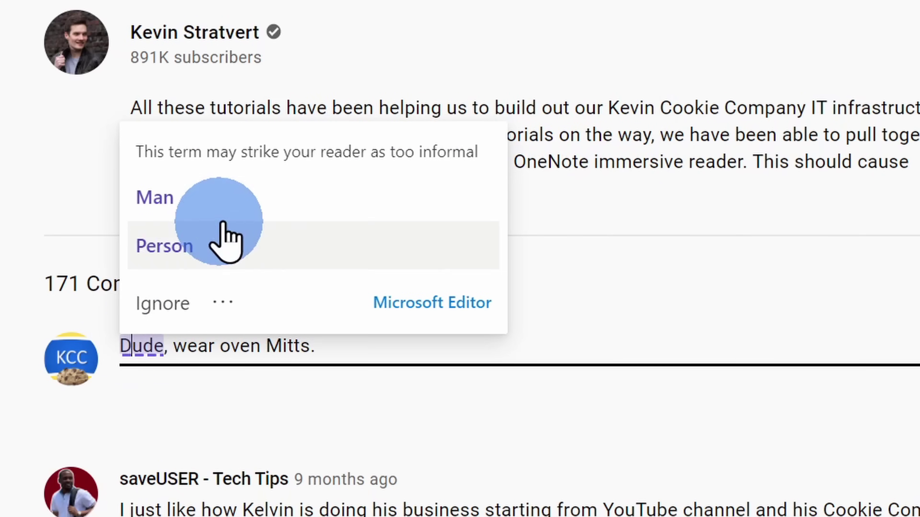